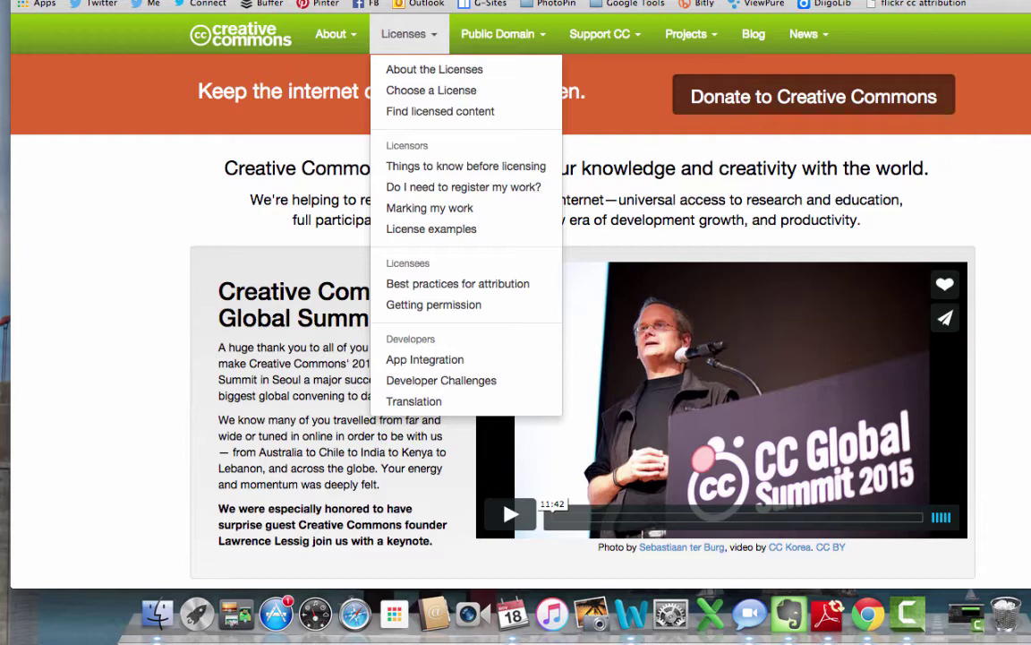
- Open the Creative Commons license chooser and disallow commercial uses of the work
left_click(399, 92)
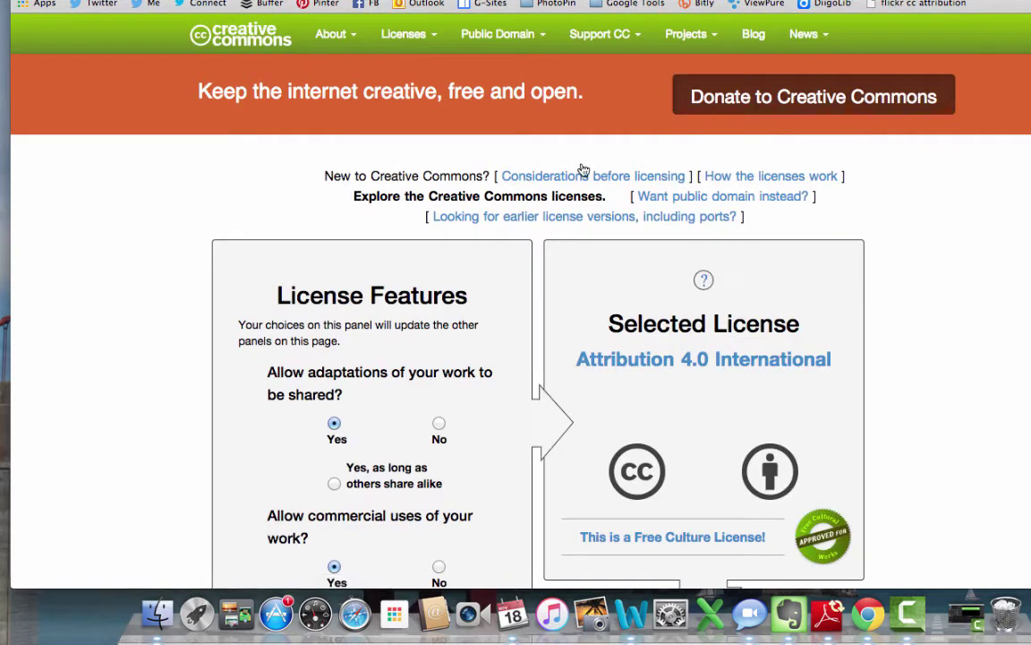
scroll(590, 164, "down", 5)
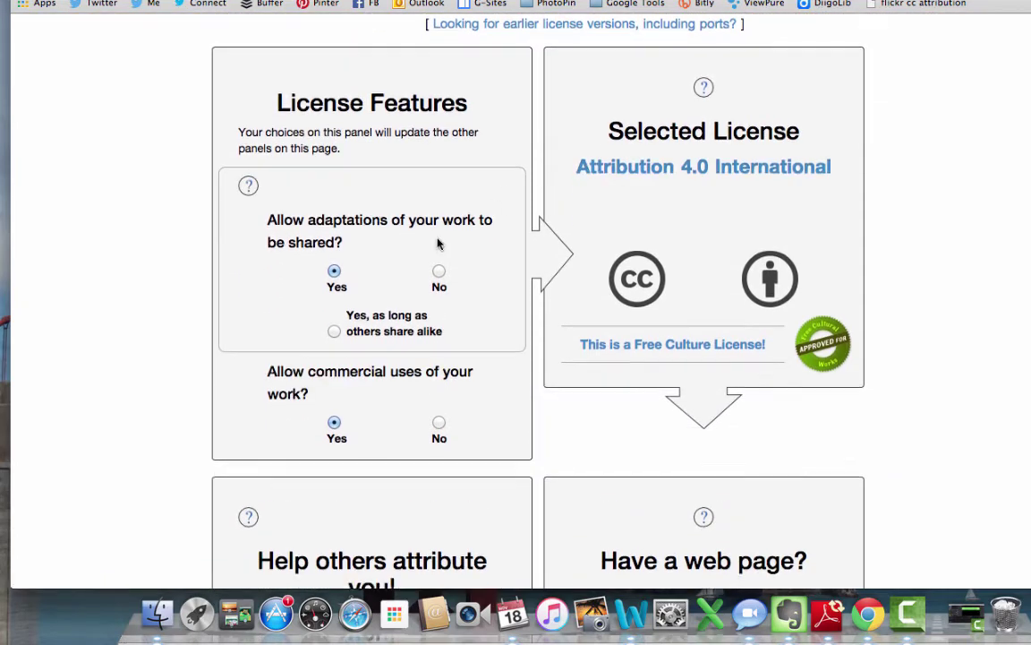
scroll(438, 242, "down", 1)
scroll(438, 242, "down", 3)
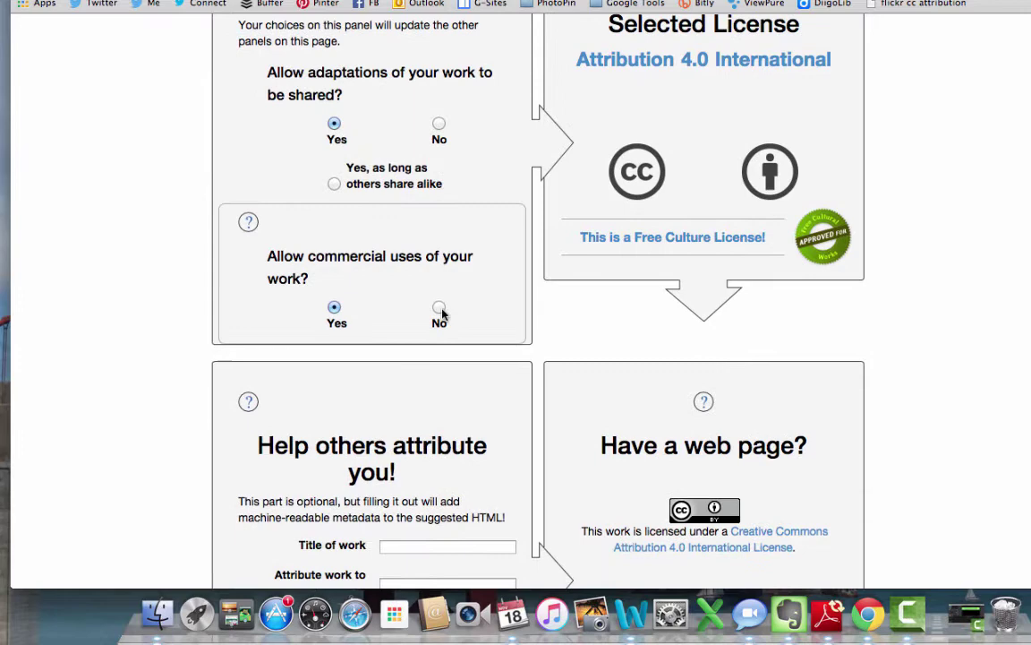
left_click(439, 308)
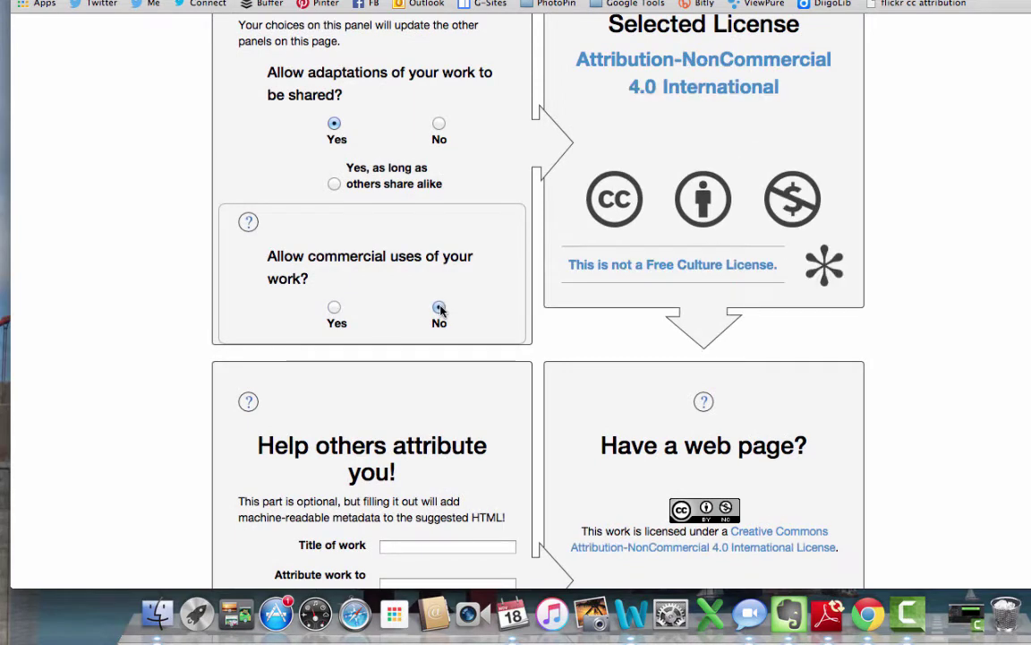
- Try allowing adaptations only as long as others share alike, and switch the answer back to Yes
scroll(735, 85, "down", 2)
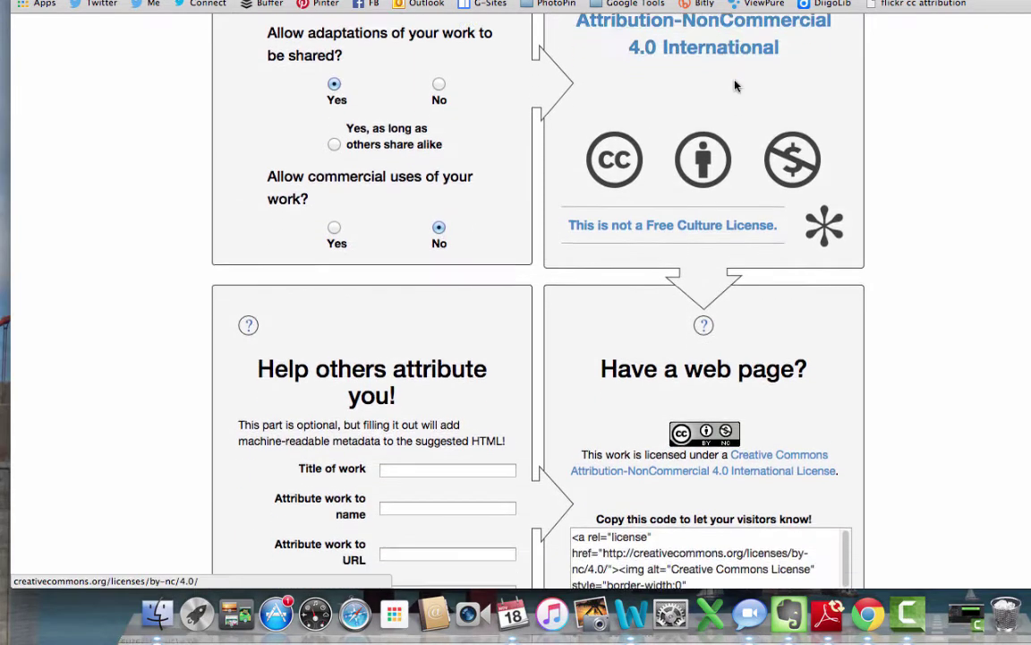
scroll(734, 85, "down", 4)
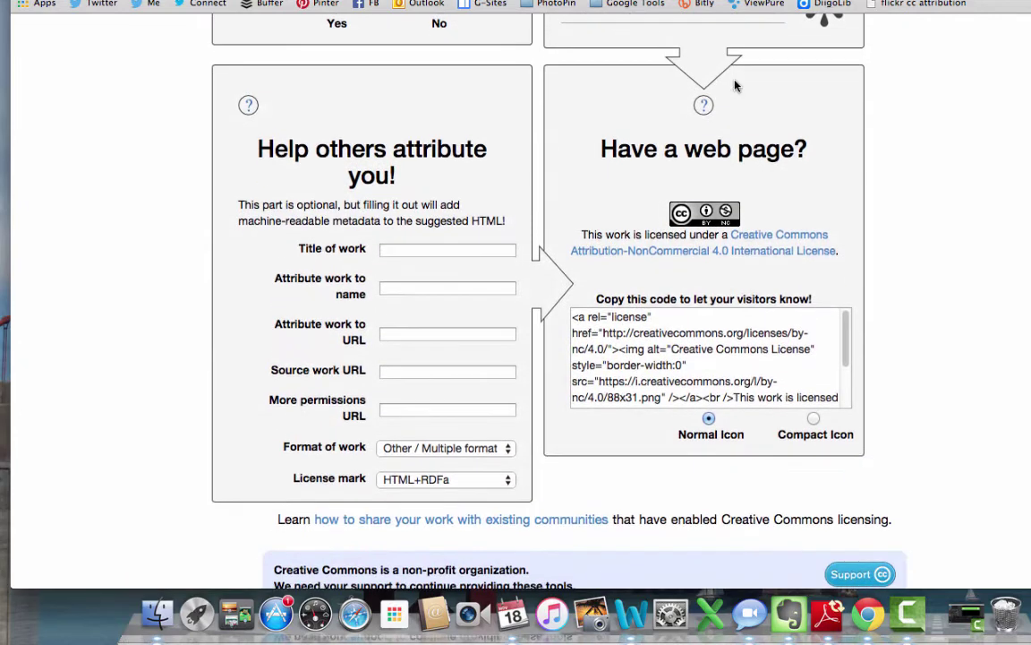
scroll(734, 85, "up", 8)
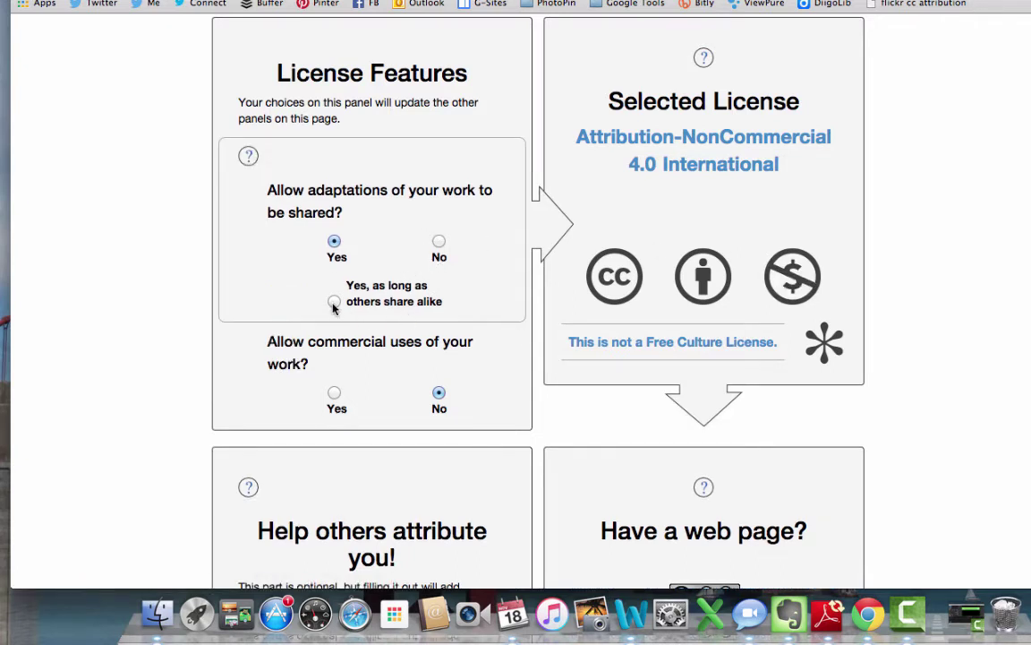
left_click(334, 302)
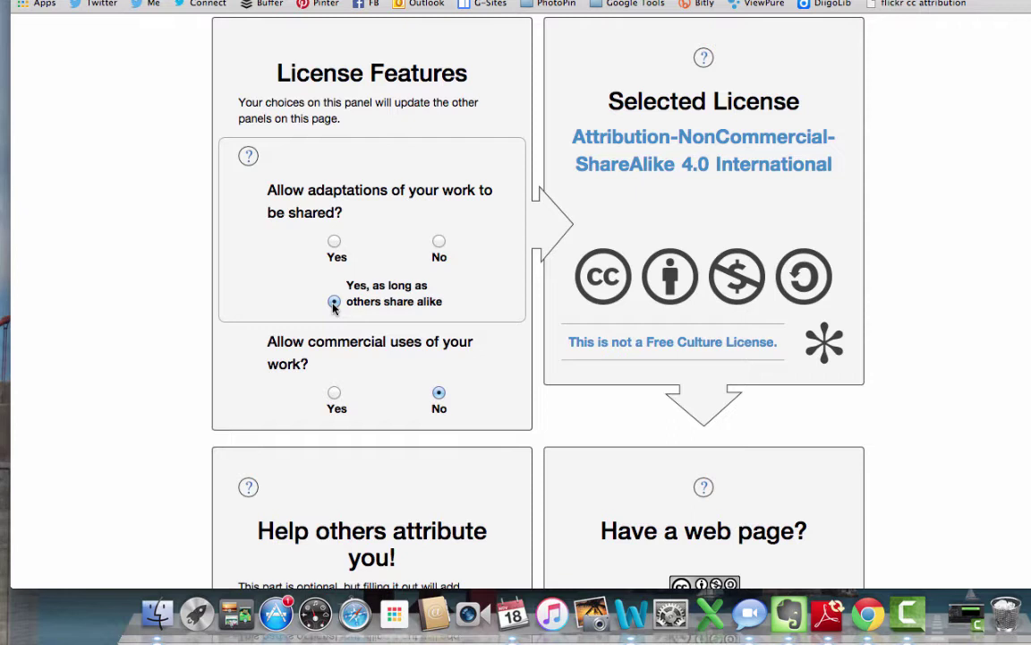
left_click(334, 242)
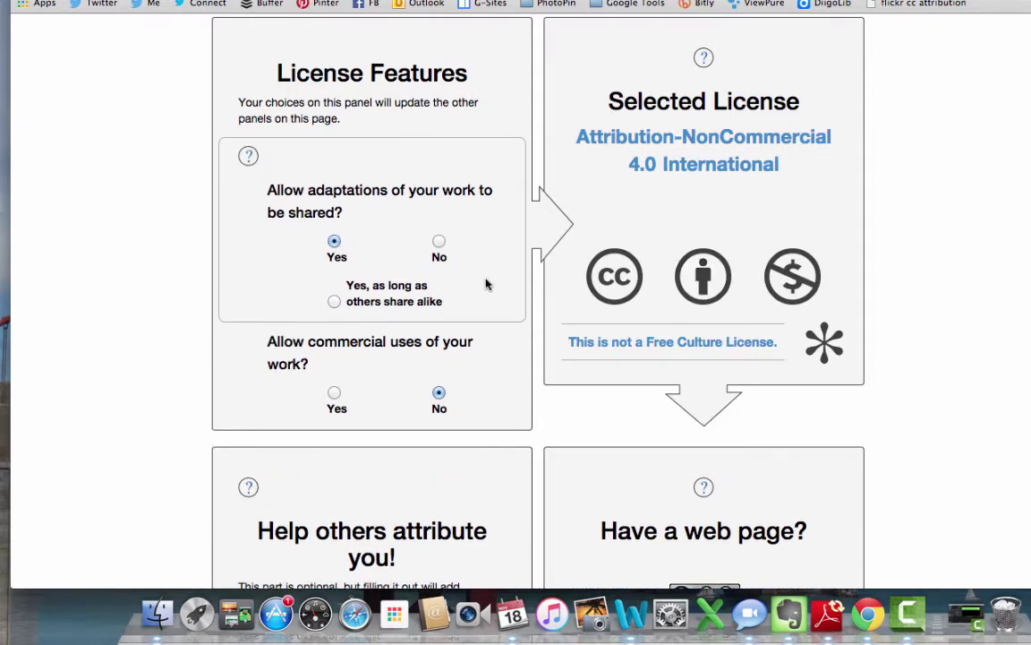
- Copy the HTML code of the Attribution-NonCommercial 4.0 International license with the normal icon
scroll(486, 285, "down", 3)
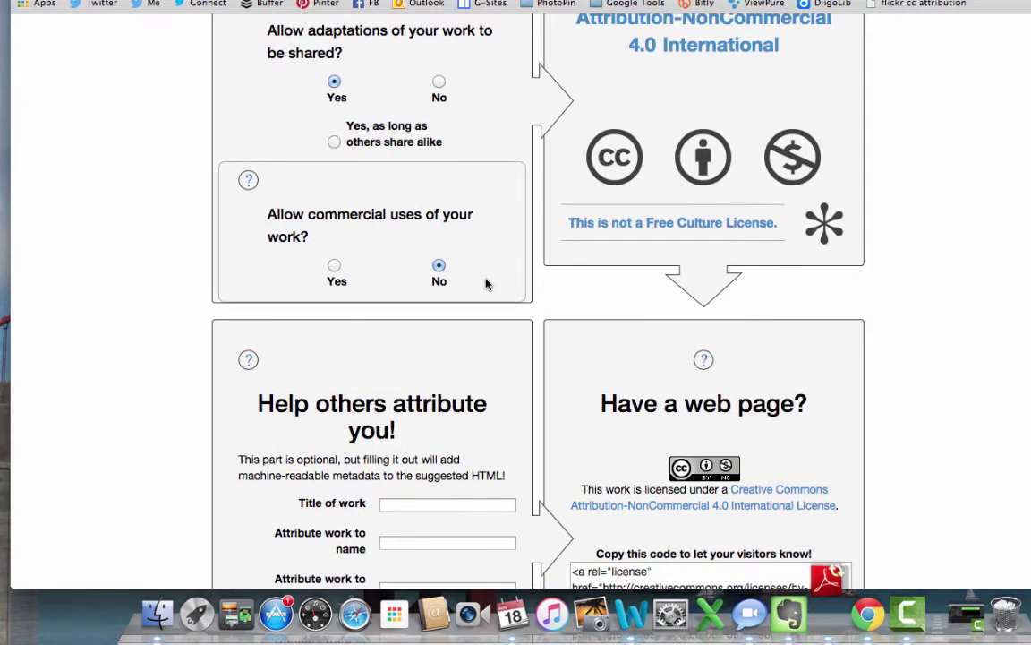
scroll(486, 285, "down", 6)
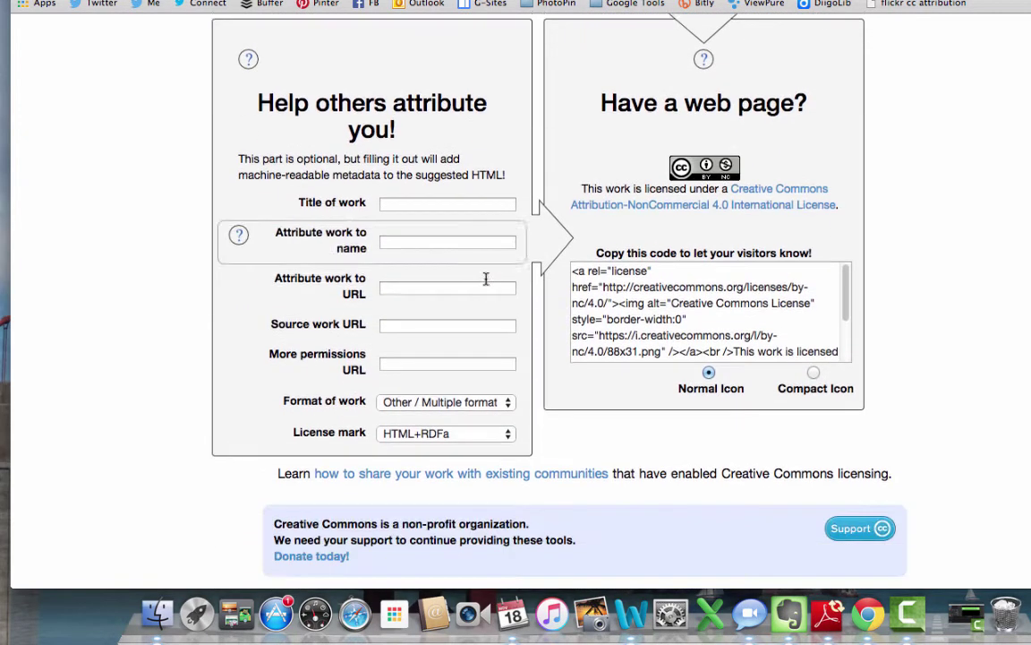
left_click(643, 267)
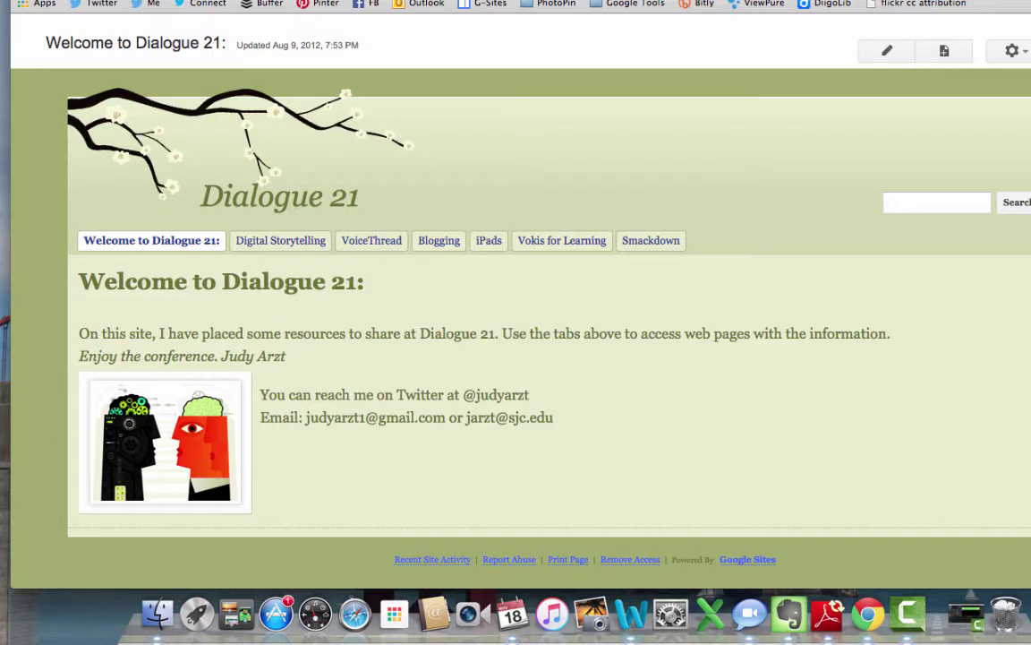
- On the Dialogue 21 Google Site, open the site layout for editing and switch the custom footer off and back on
left_click(1007, 52)
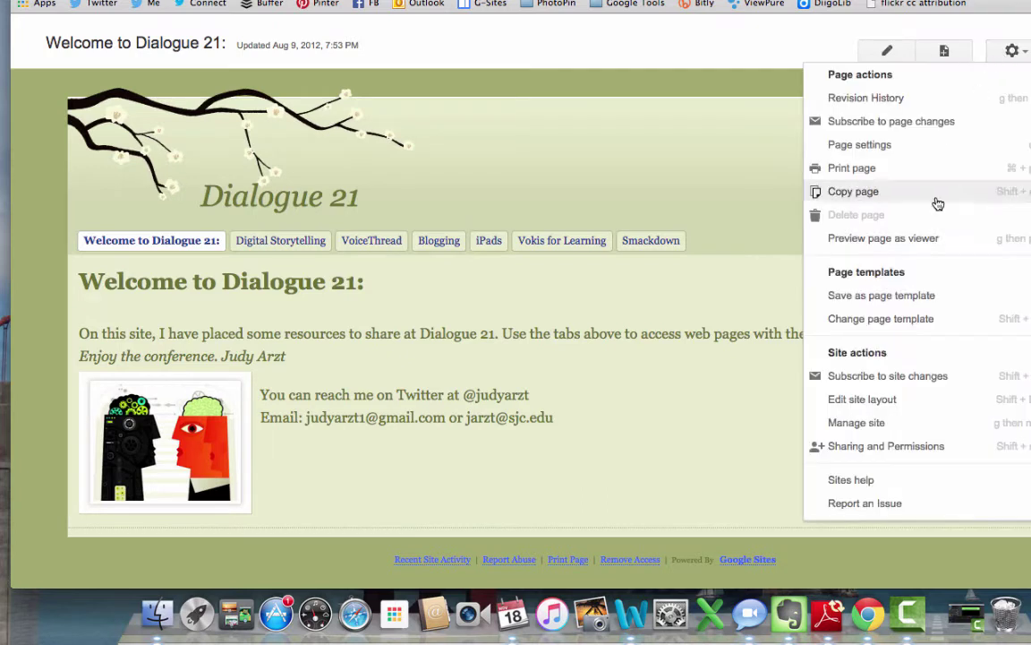
left_click(862, 399)
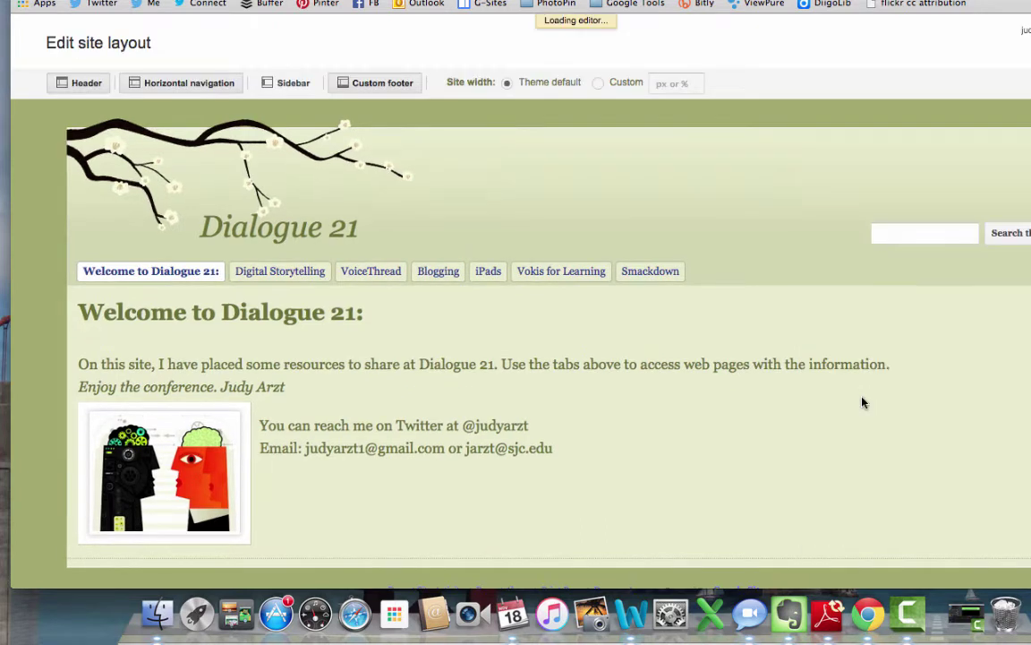
left_click(386, 84)
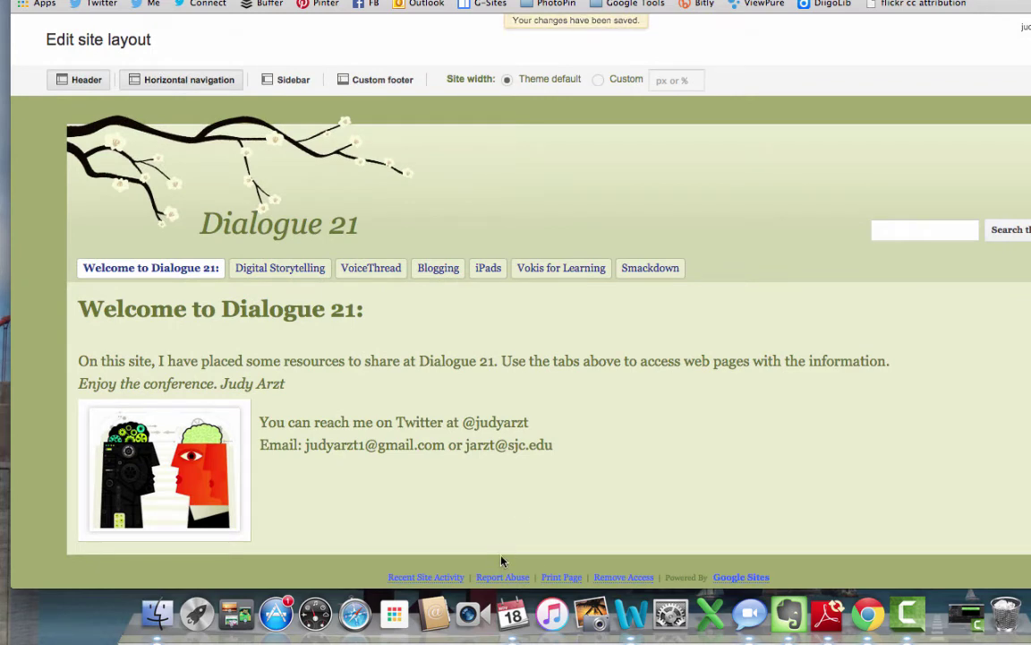
left_click(368, 79)
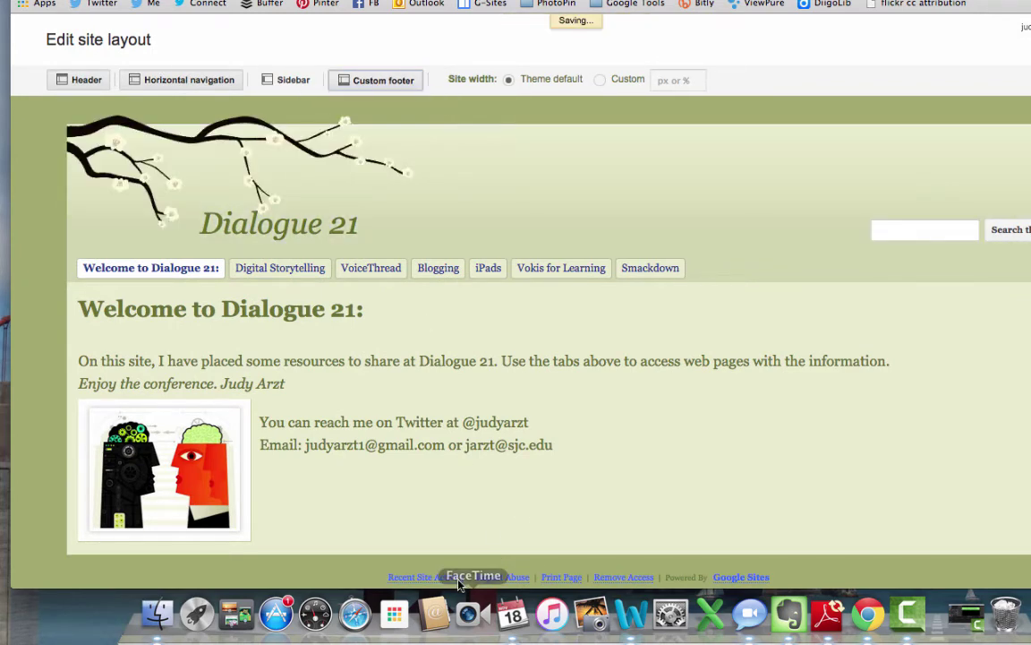
scroll(454, 560, "down", 1)
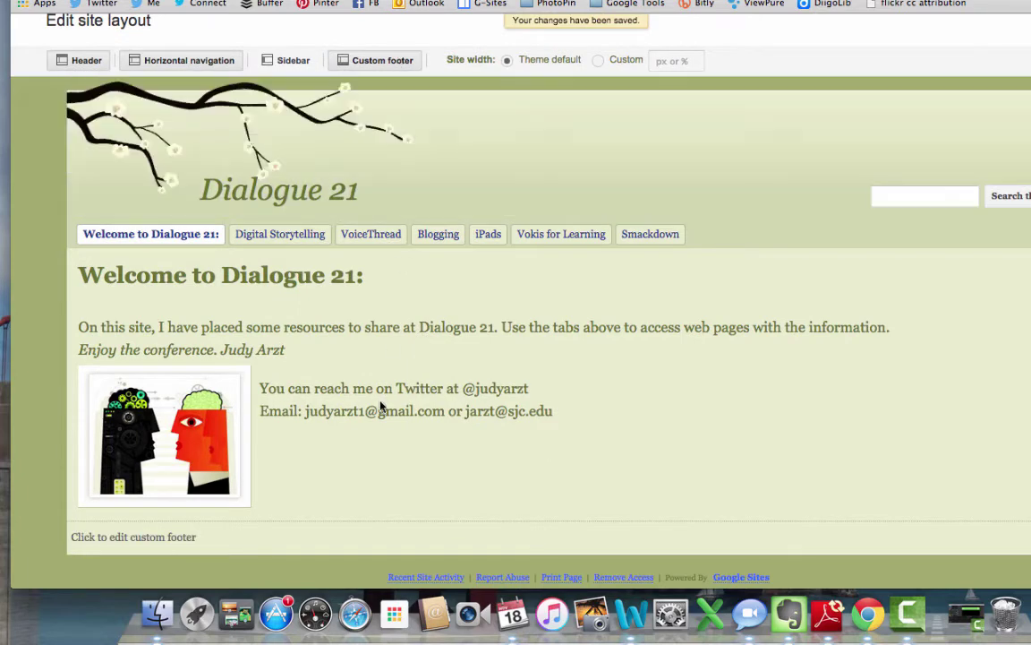
- Insert the copied Creative Commons license code into the custom footer's HTML source and save the footer
left_click(350, 542)
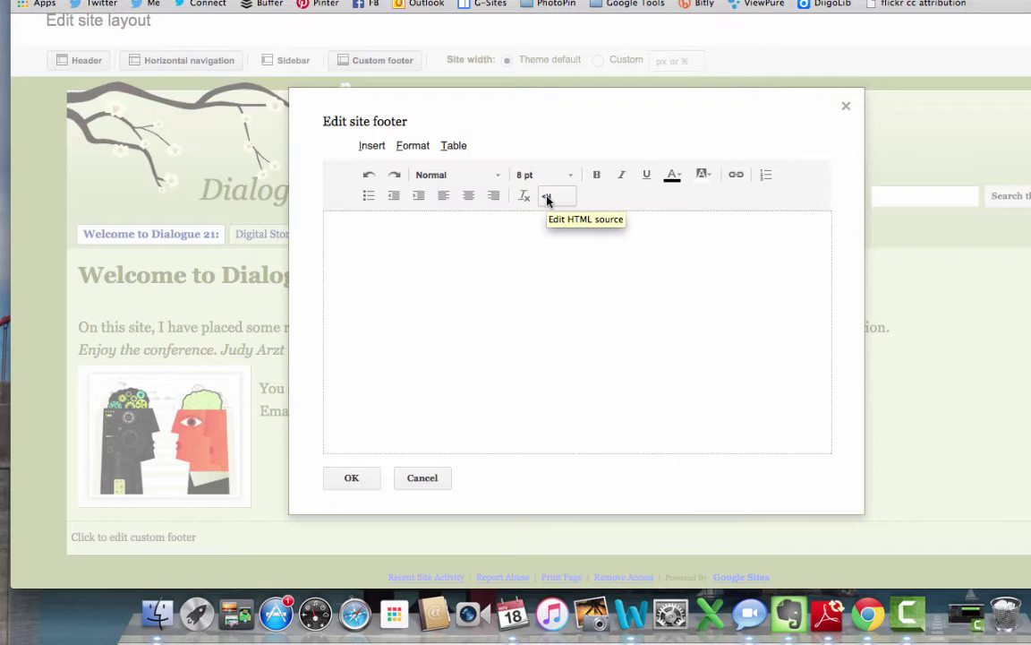
left_click(548, 198)
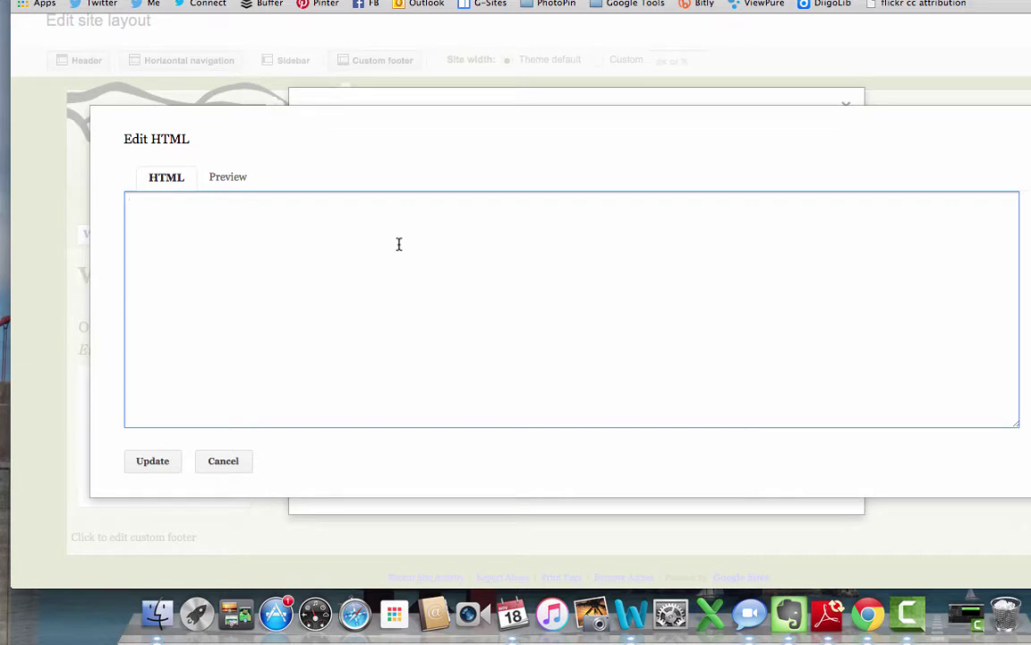
key("super+v")
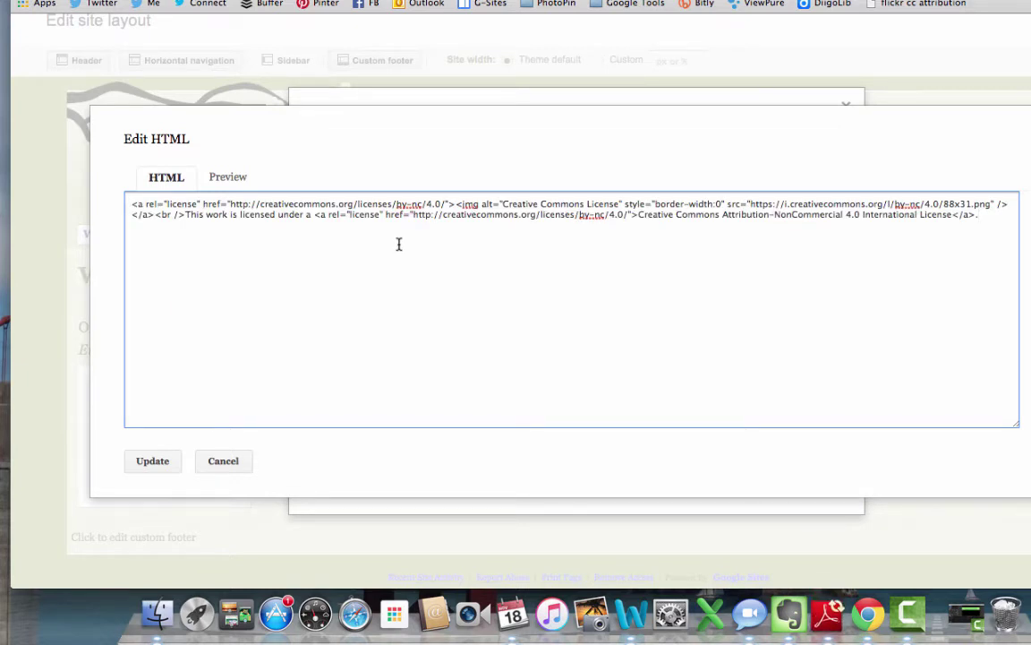
left_click(150, 460)
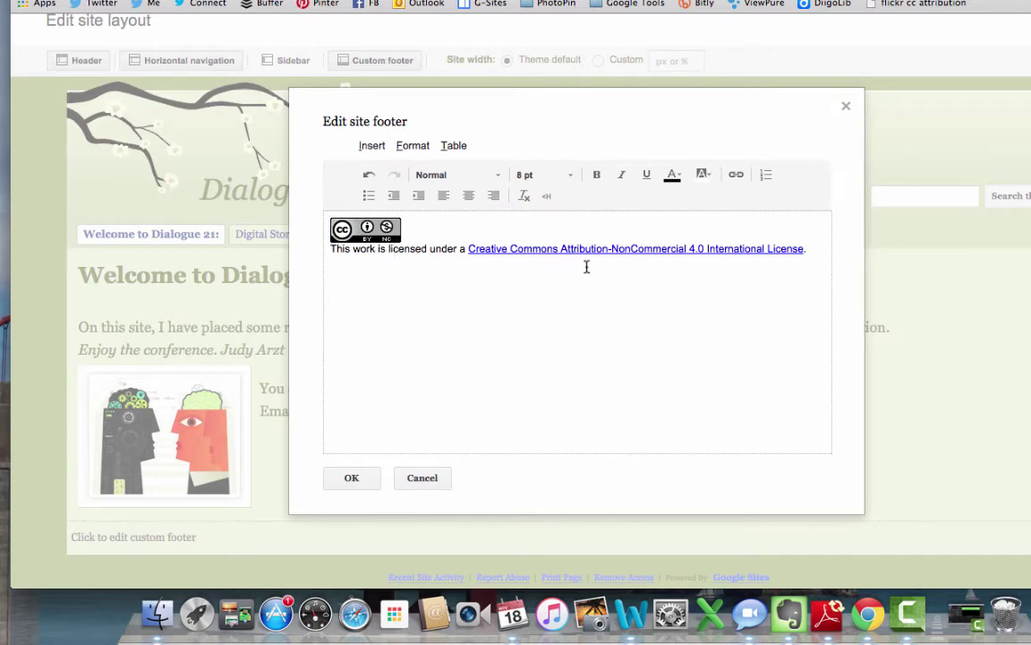
left_click(345, 480)
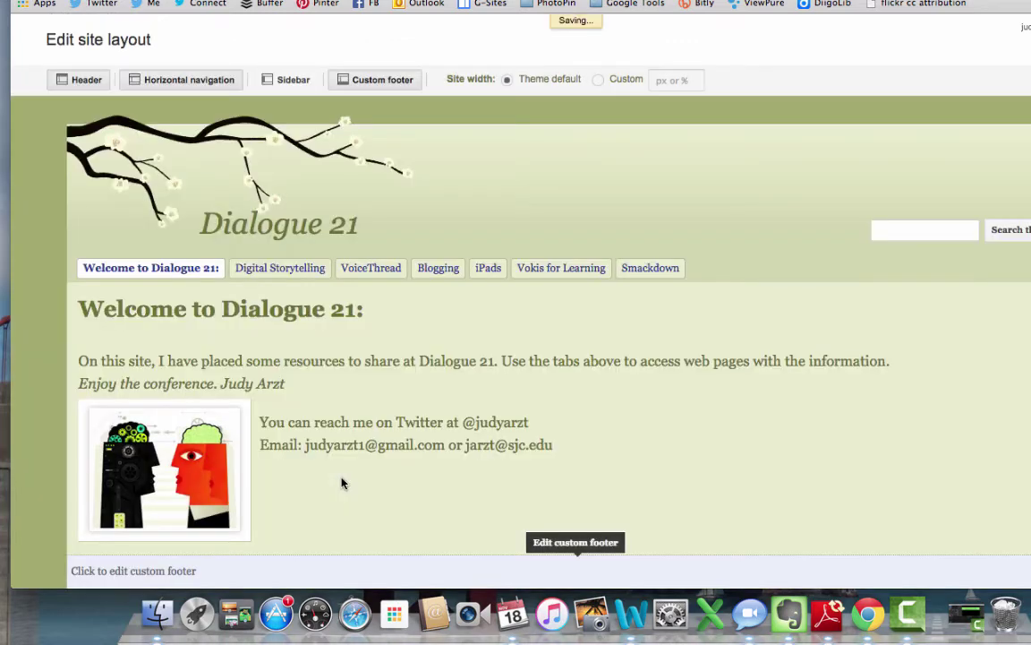
scroll(572, 424, "down", 2)
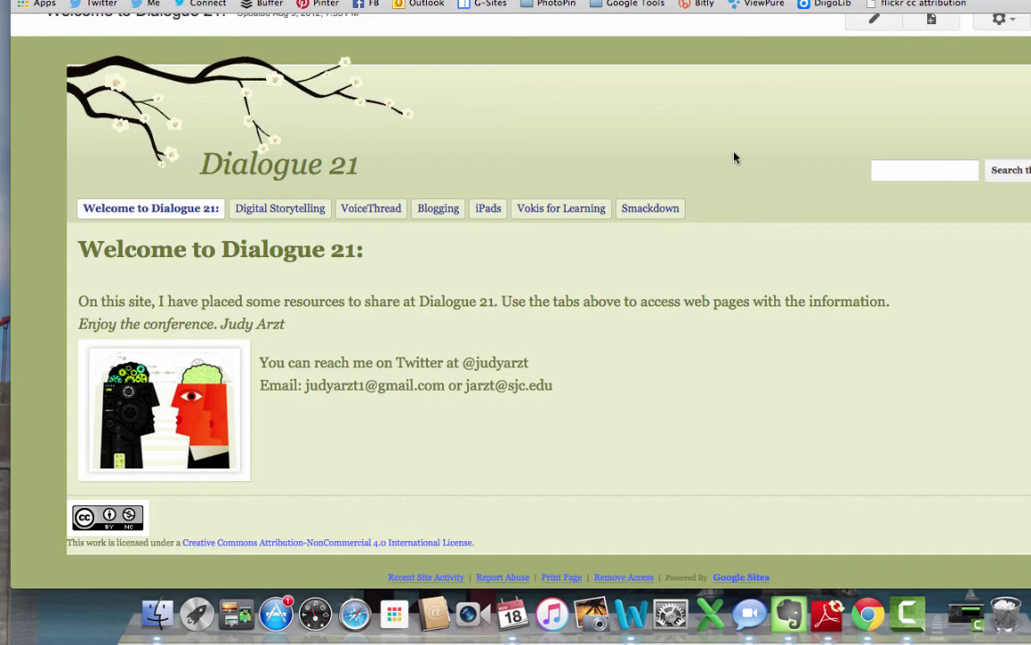
- Reopen the site layout editor, toggle the custom footer off and on, and open the footer for editing
left_click(999, 49)
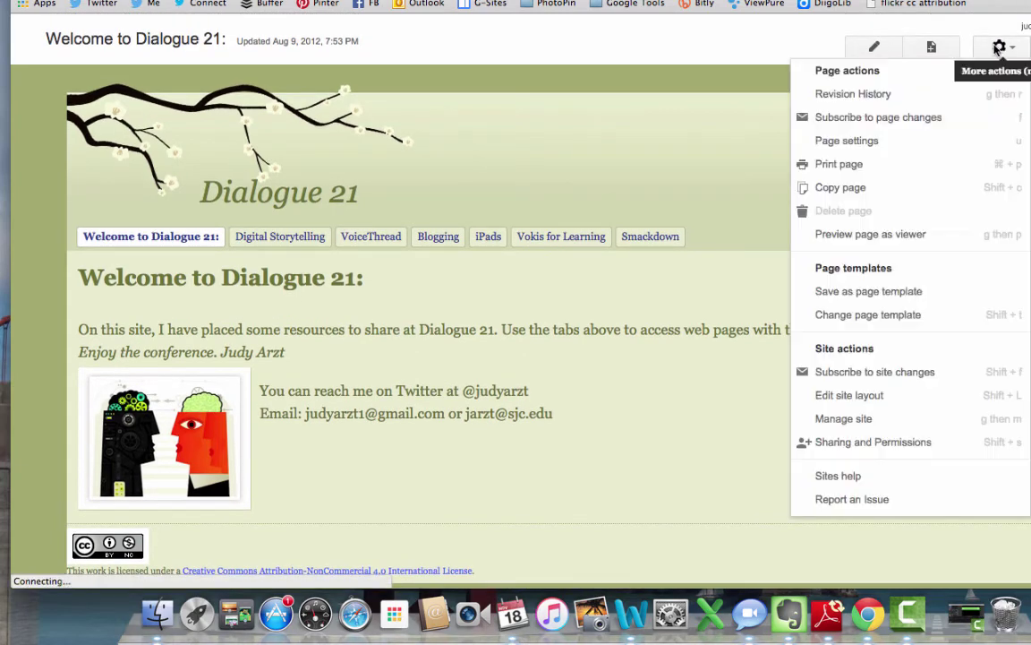
left_click(855, 395)
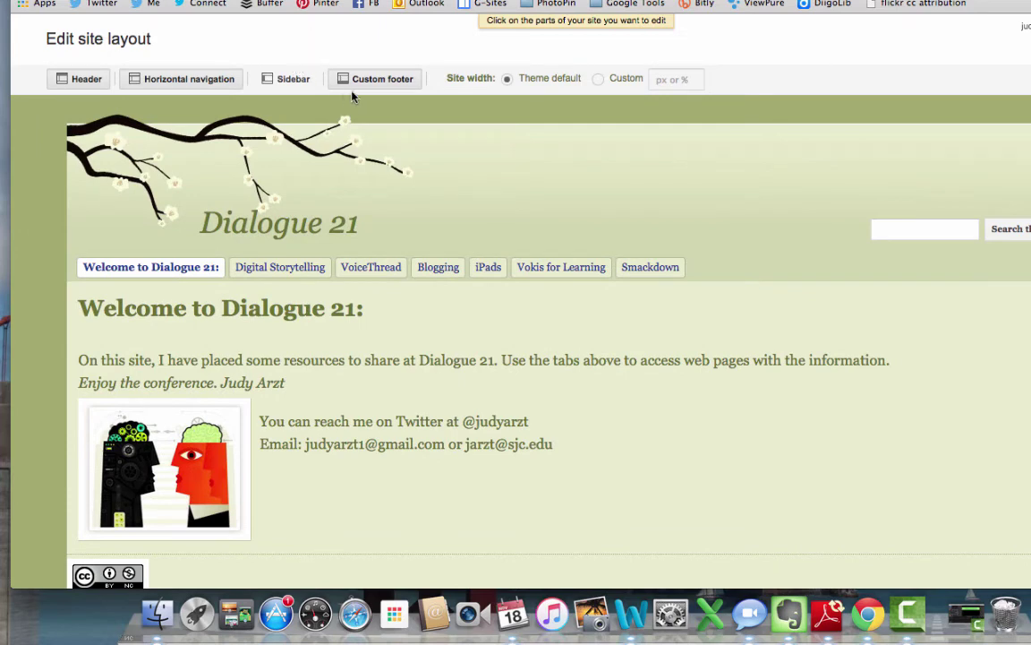
left_click(365, 84)
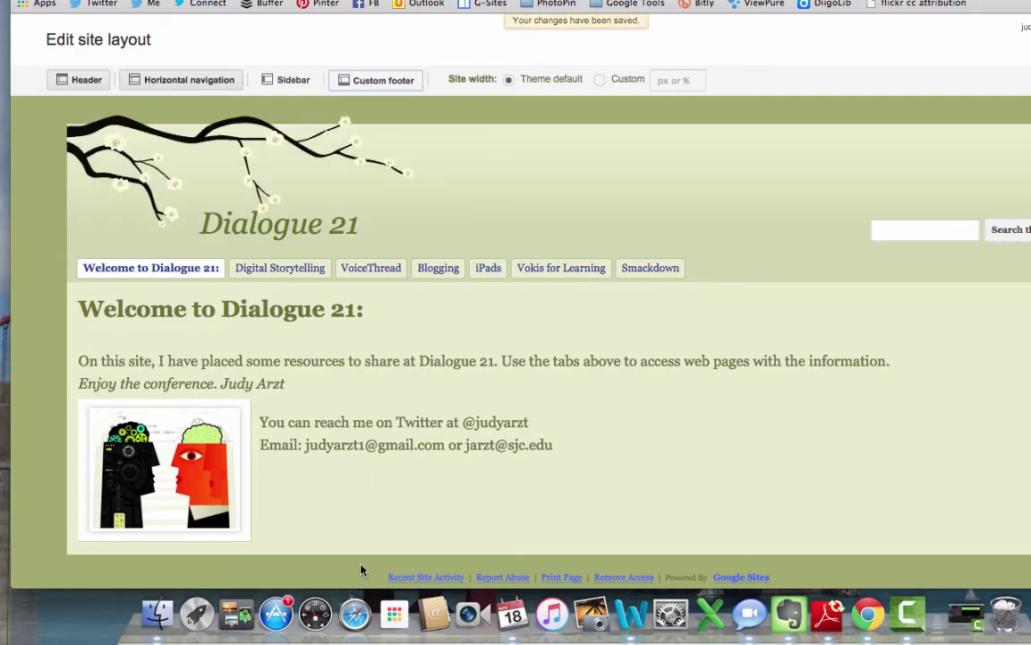
left_click(401, 78)
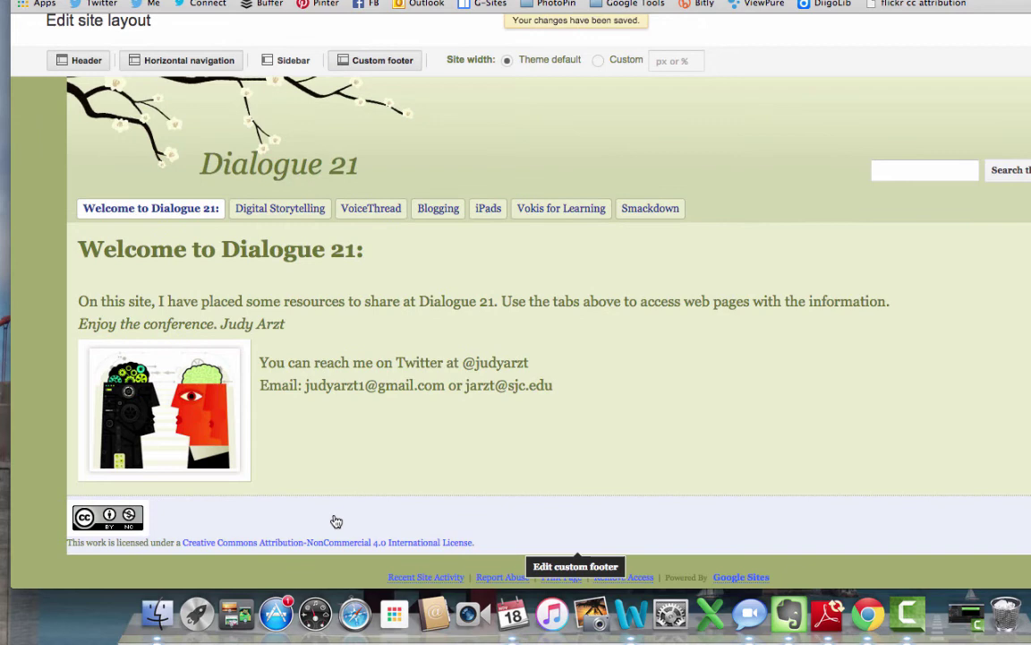
left_click(336, 521)
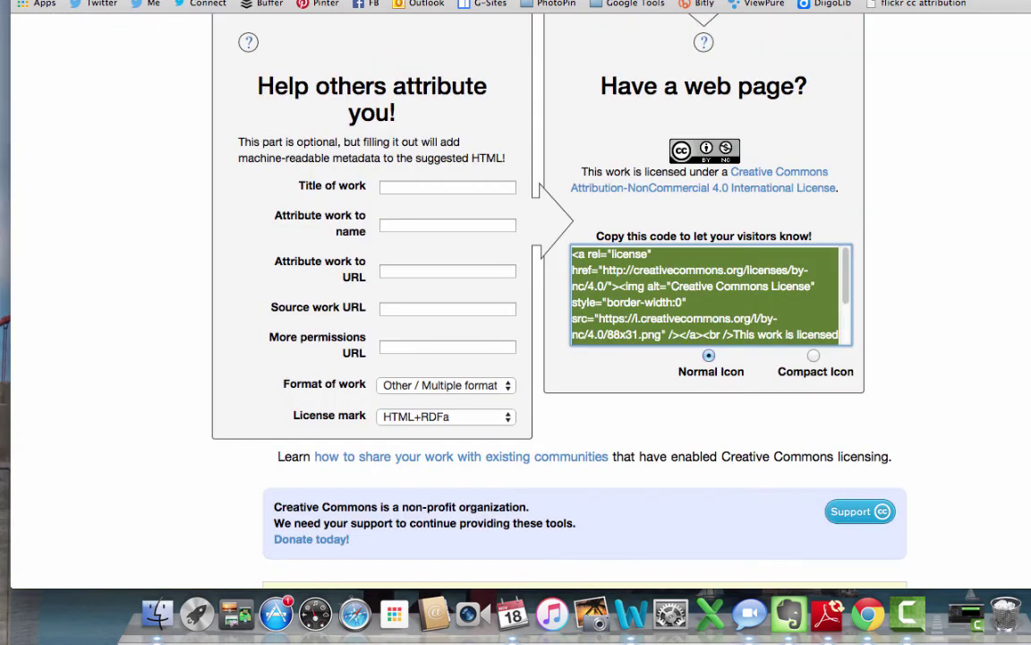
- On the Creative Commons site, reopen the license chooser, disallow commercial uses, and review the resulting embed code
scroll(556, 68, "up", 15)
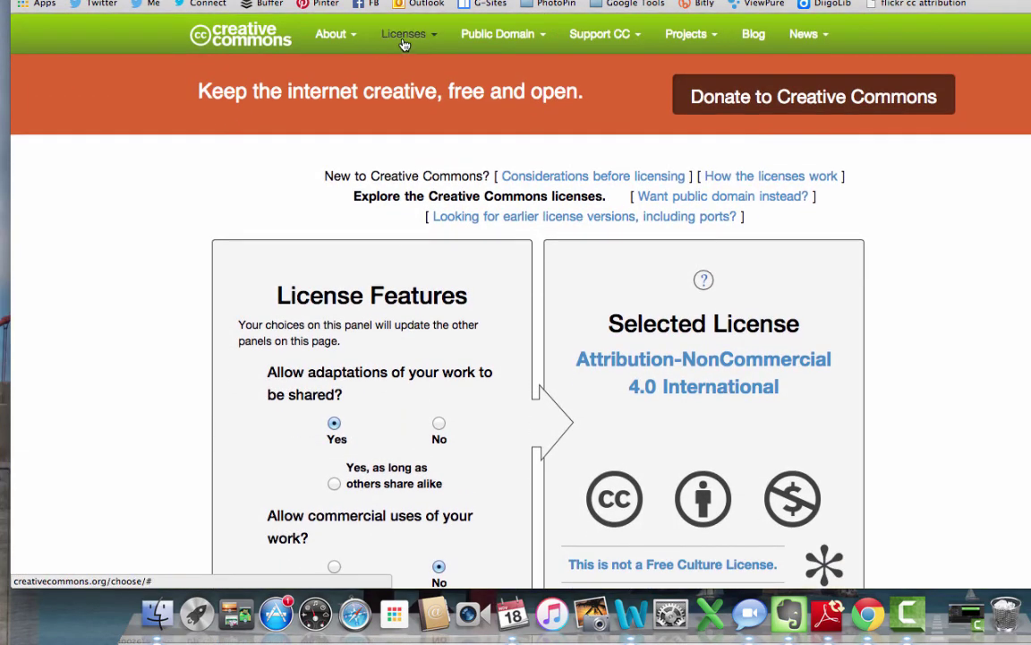
left_click(404, 36)
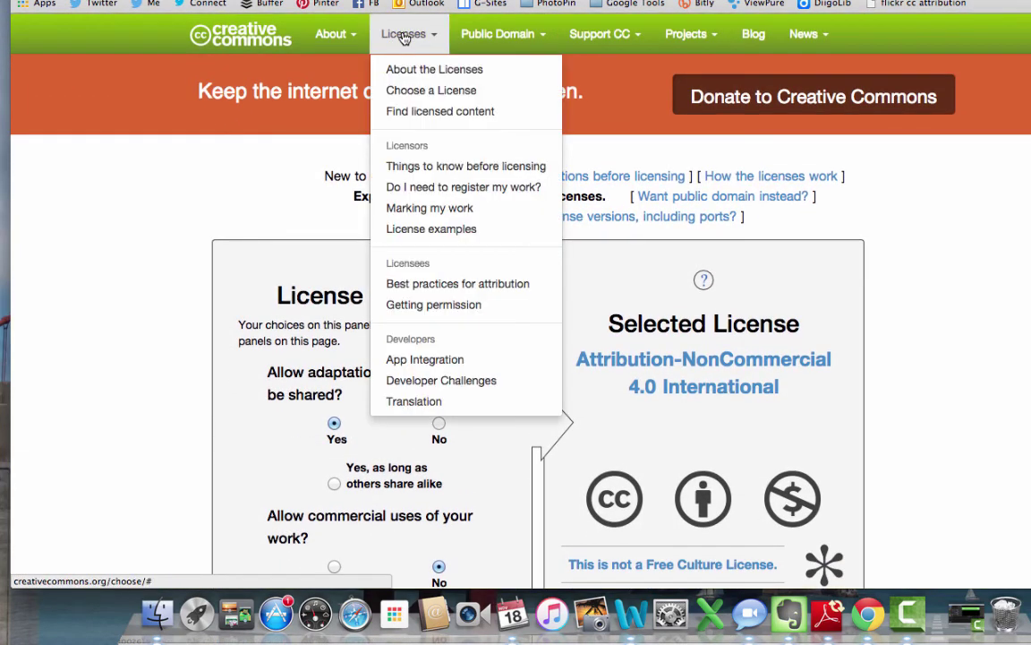
left_click(417, 100)
scroll(429, 302, "down", 5)
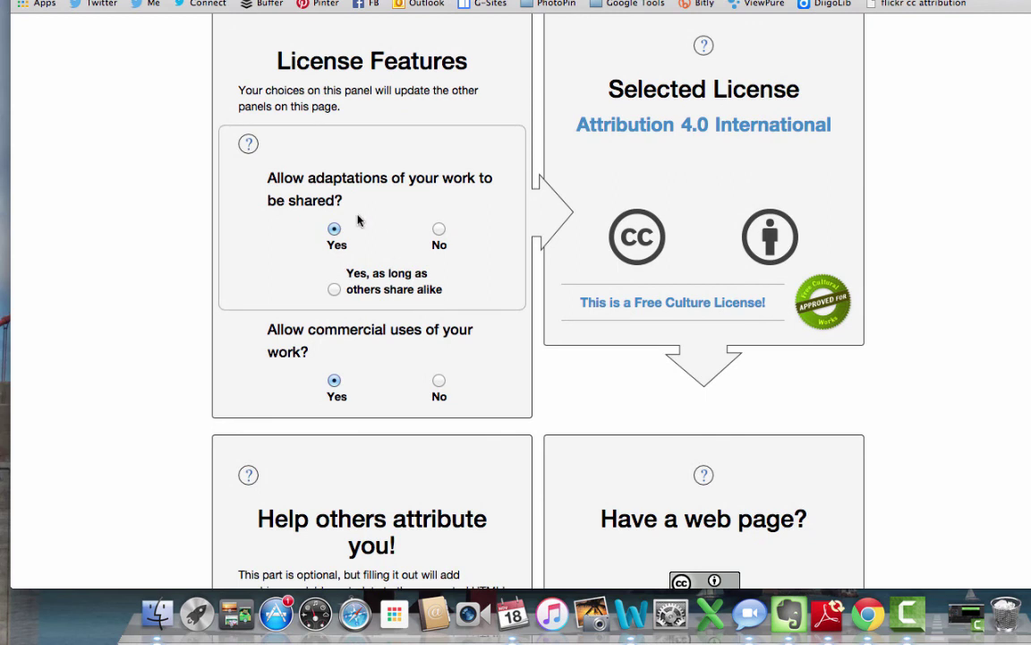
scroll(355, 215, "down", 1)
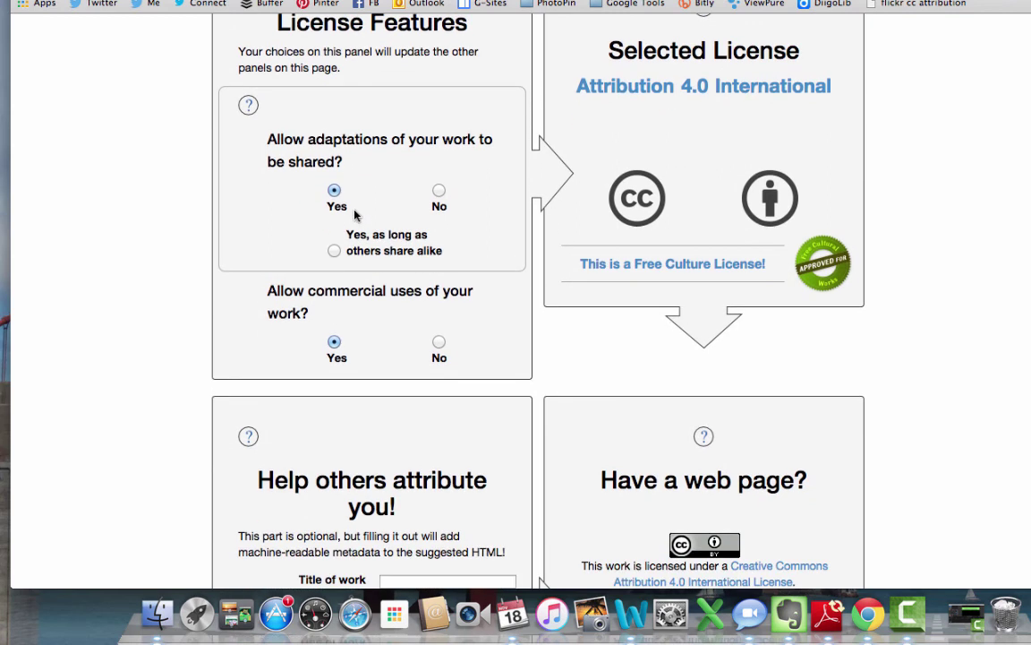
scroll(355, 215, "down", 1)
left_click(439, 335)
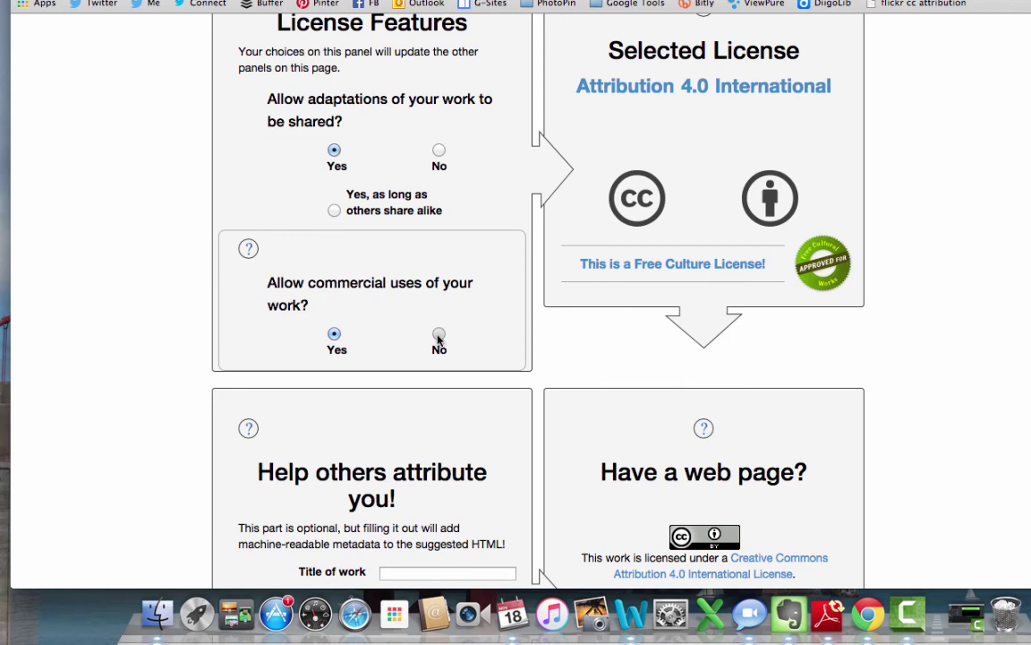
scroll(672, 280, "down", 8)
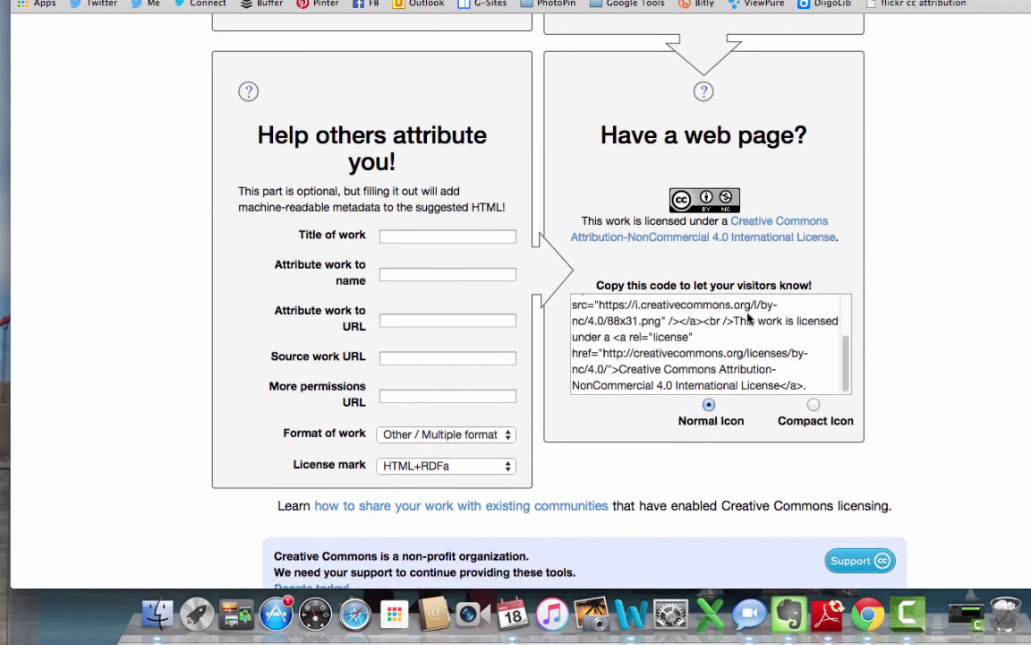
- Return to the Dialogue 21 site layout and close the site footer editor without making changes
scroll(672, 280, "up", 6)
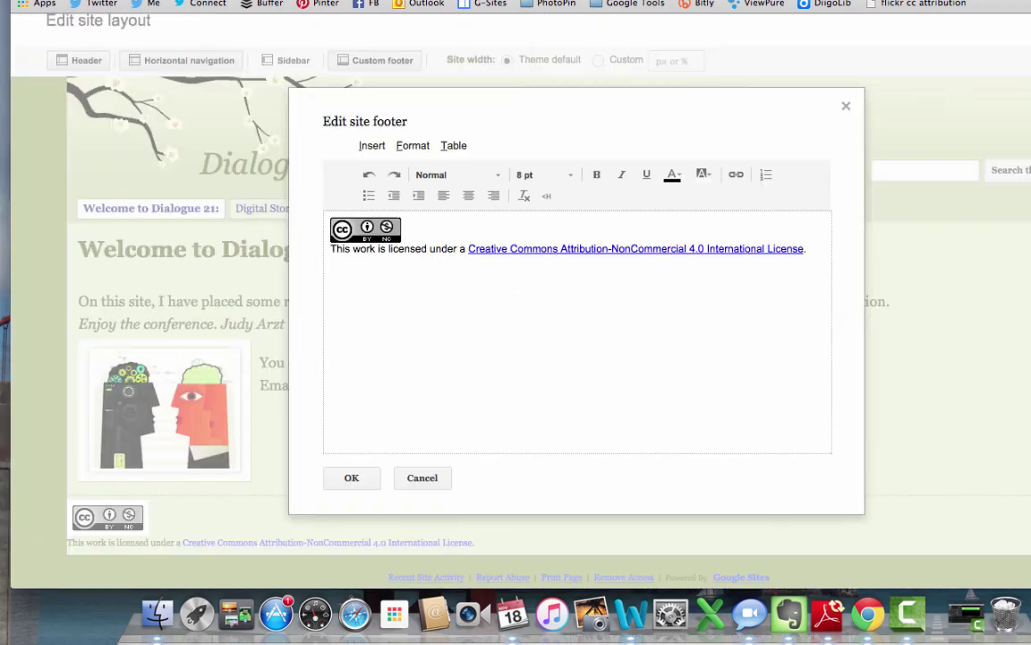
left_click(846, 108)
scroll(554, 328, "up", 2)
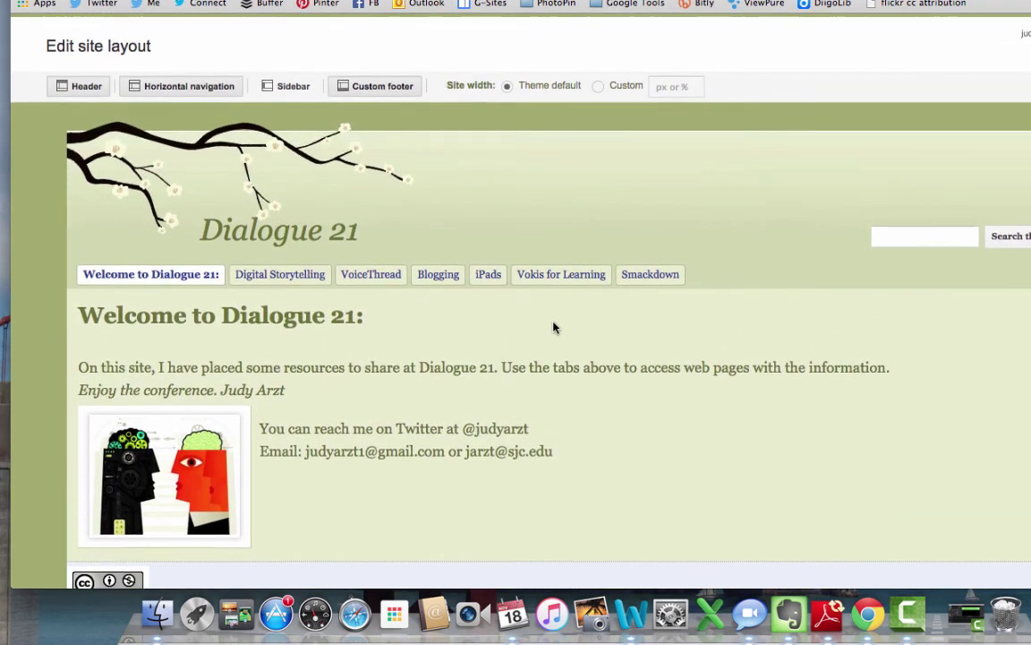